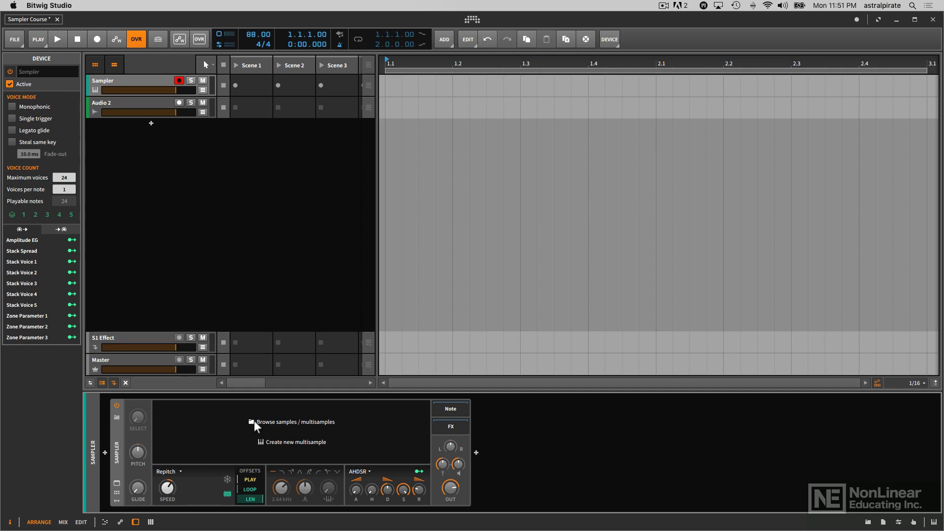
Load 00DB_Computer_contron_140_B.wav into the Sampler from the sample browser
click(254, 422)
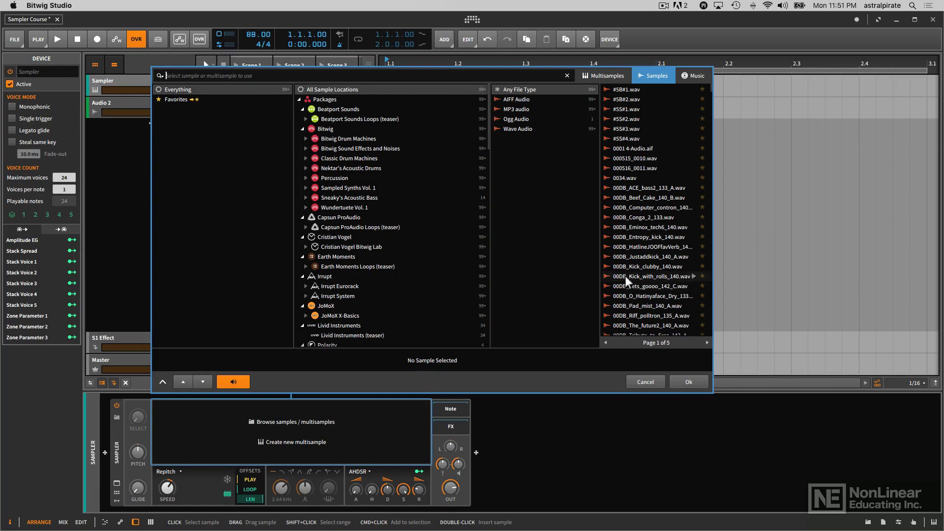
scroll(624, 276, down, 3)
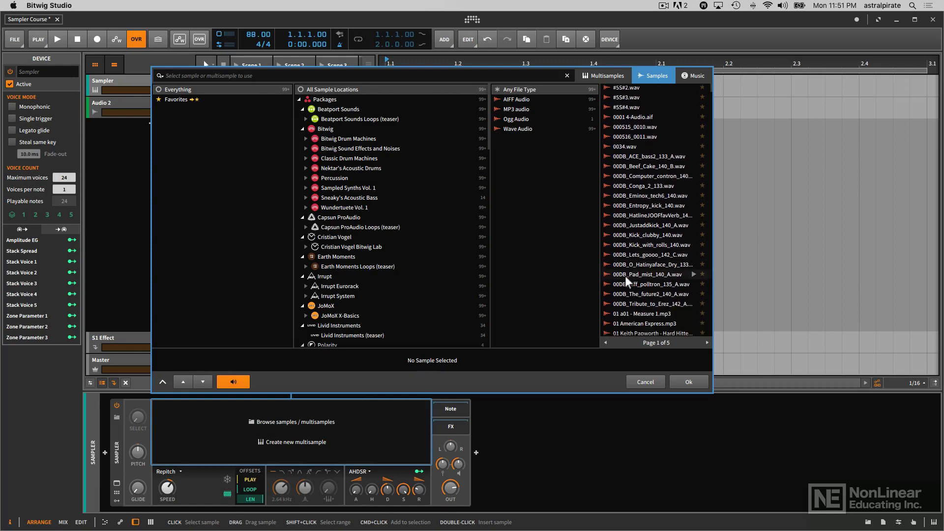
scroll(624, 276, down, 6)
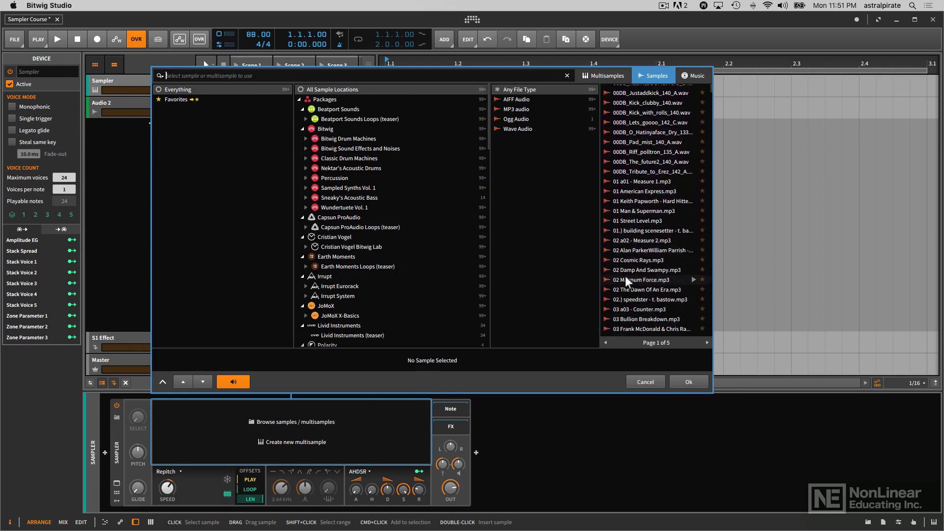
scroll(624, 276, up, 9)
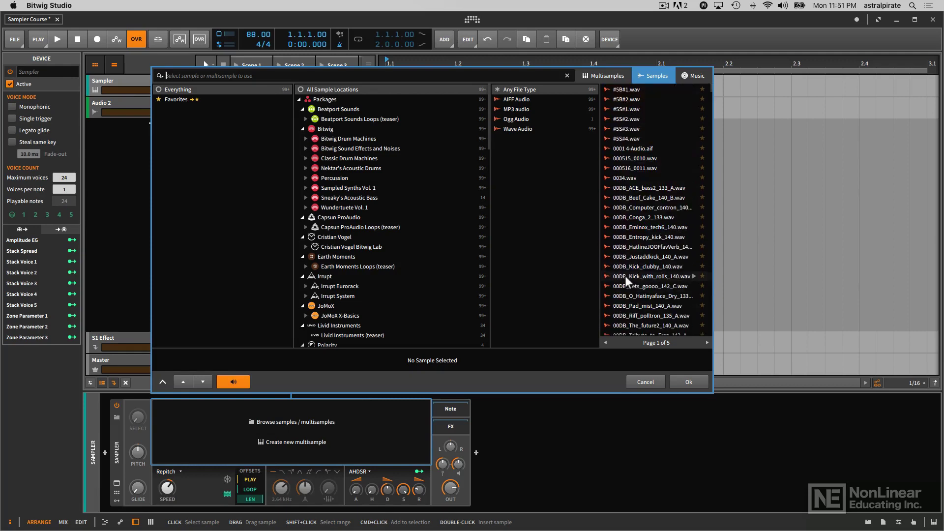
click(638, 305)
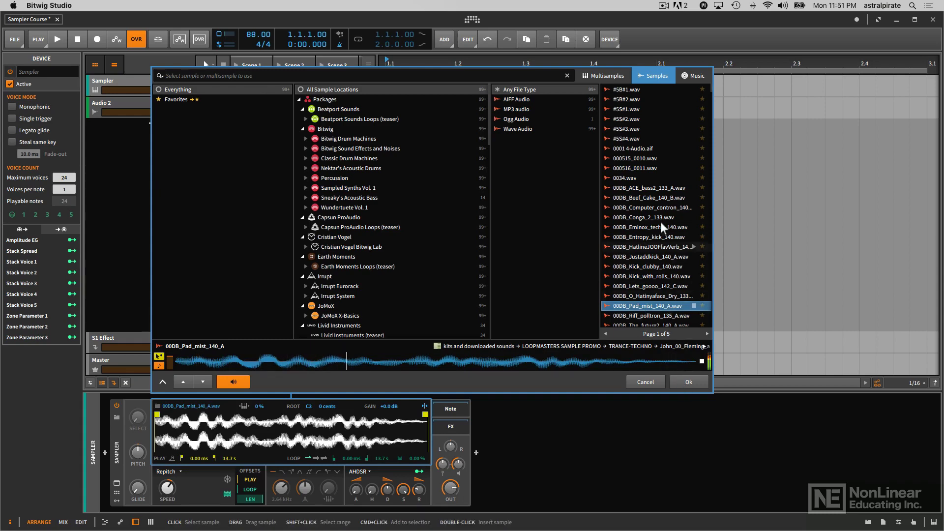
click(658, 207)
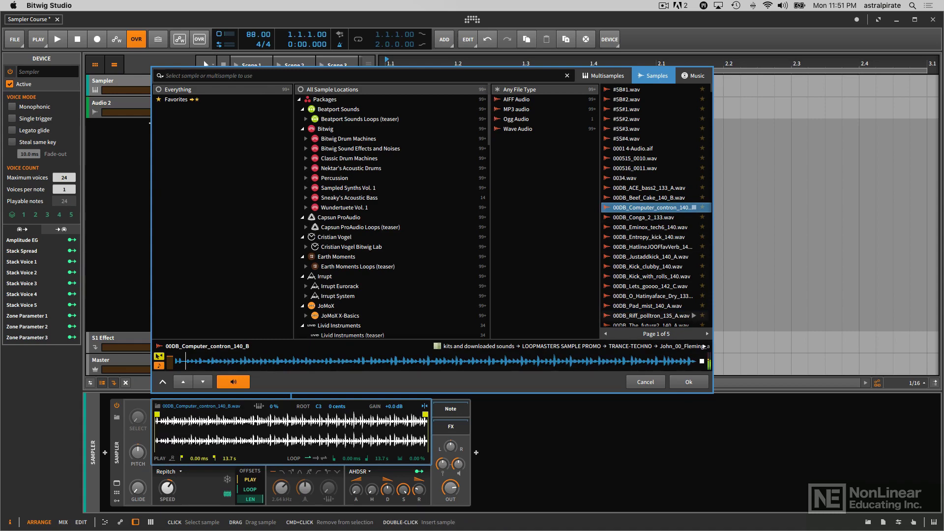
click(688, 384)
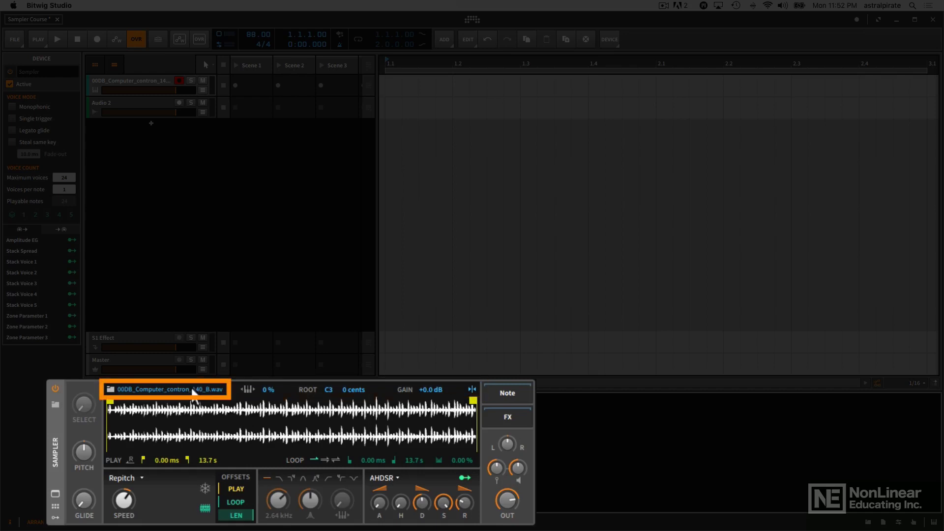
click(111, 389)
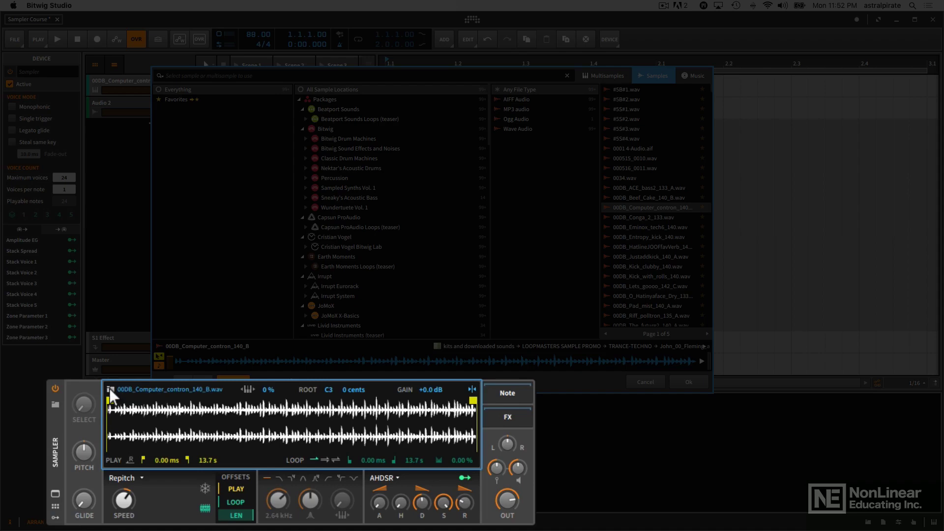
click(645, 383)
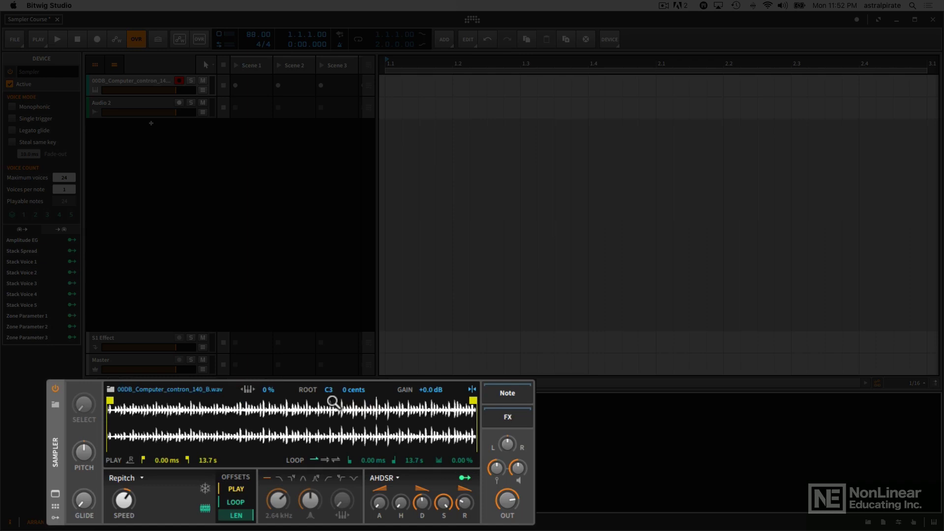
Switch the Sampler's keytracking from 0 % to 100 %
click(246, 390)
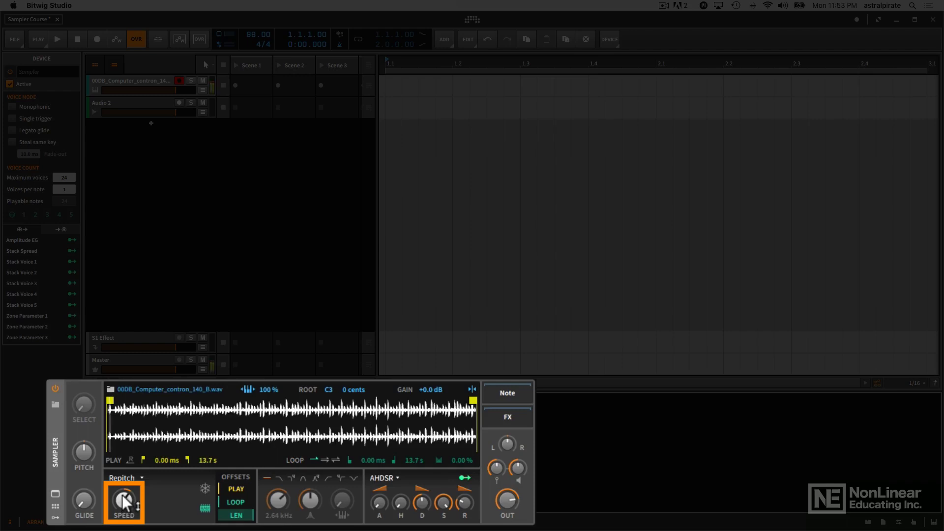
drag(123, 502, 123, 509)
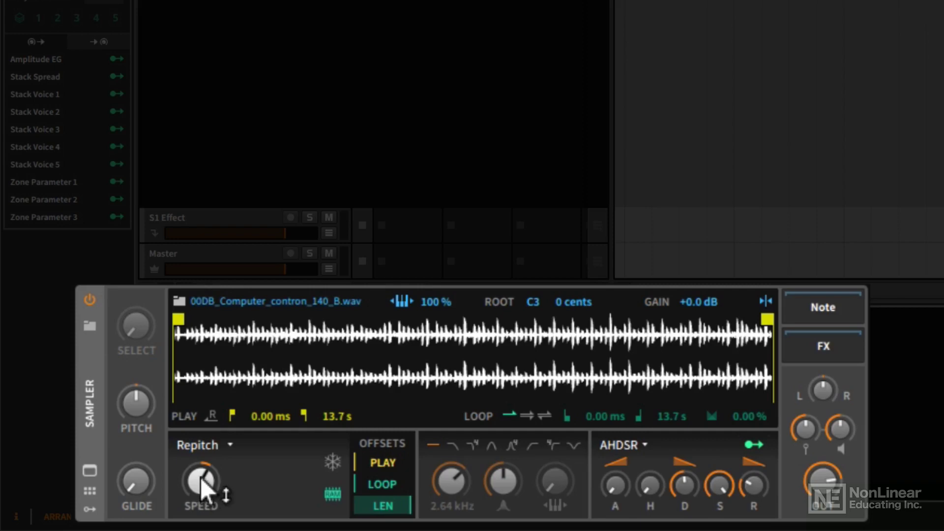
right_click(202, 487)
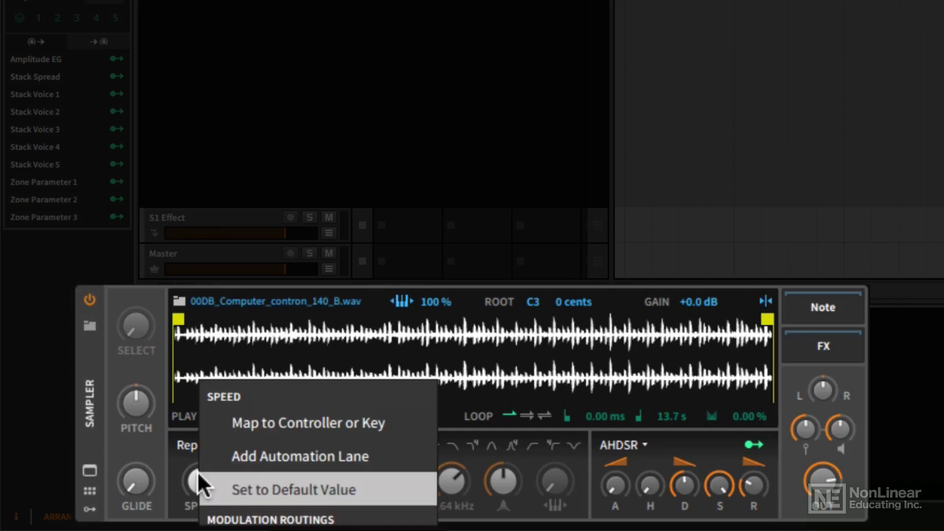
click(260, 487)
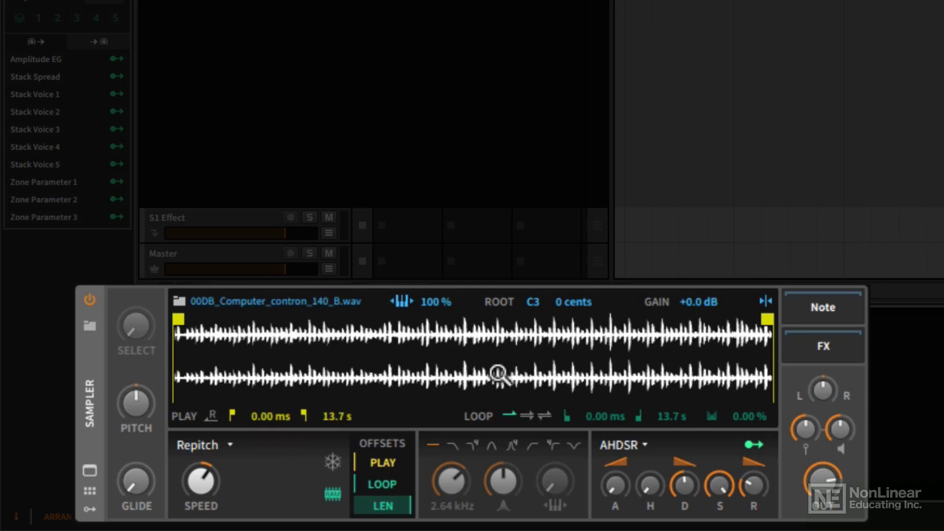
key(space)
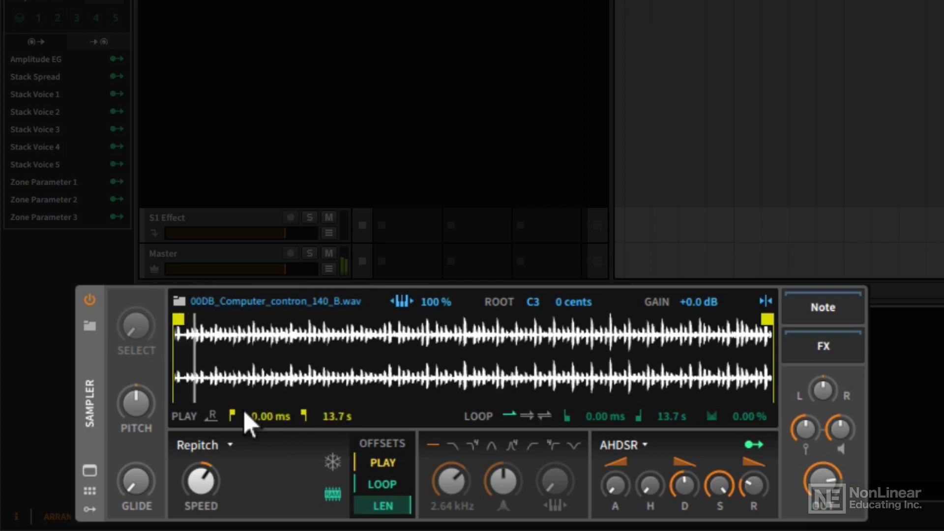
key(space)
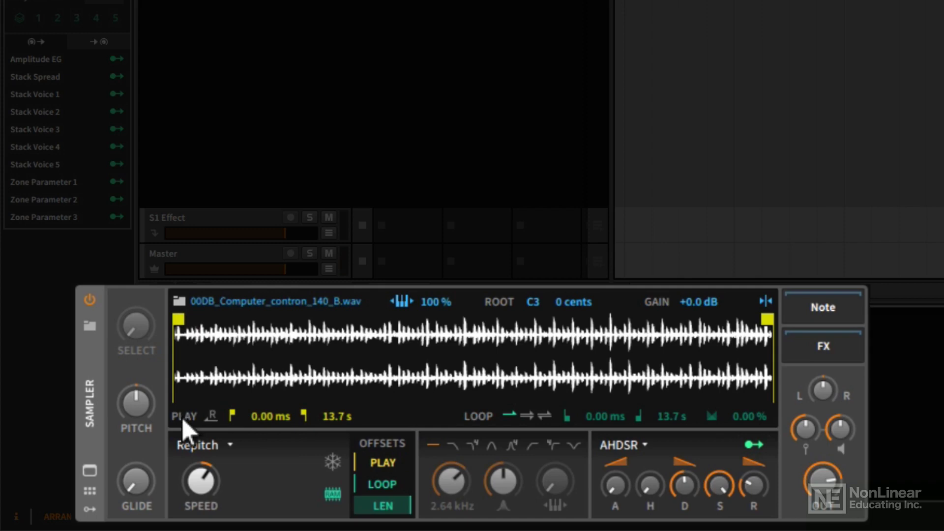
click(211, 416)
key(space)
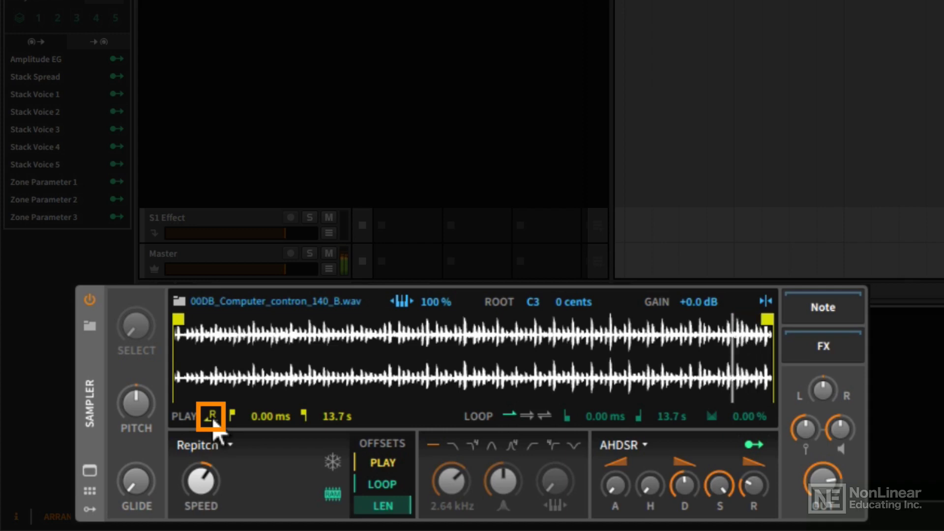
key(space)
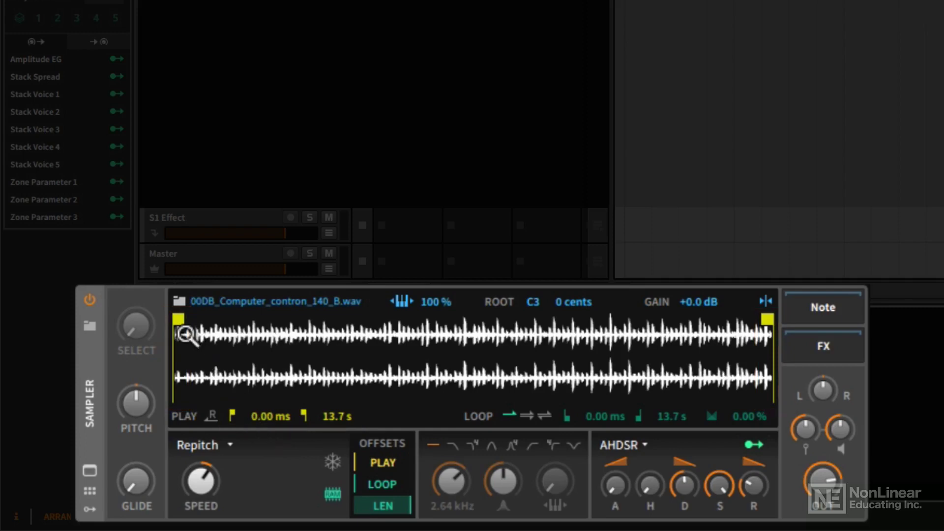
drag(174, 322, 242, 325)
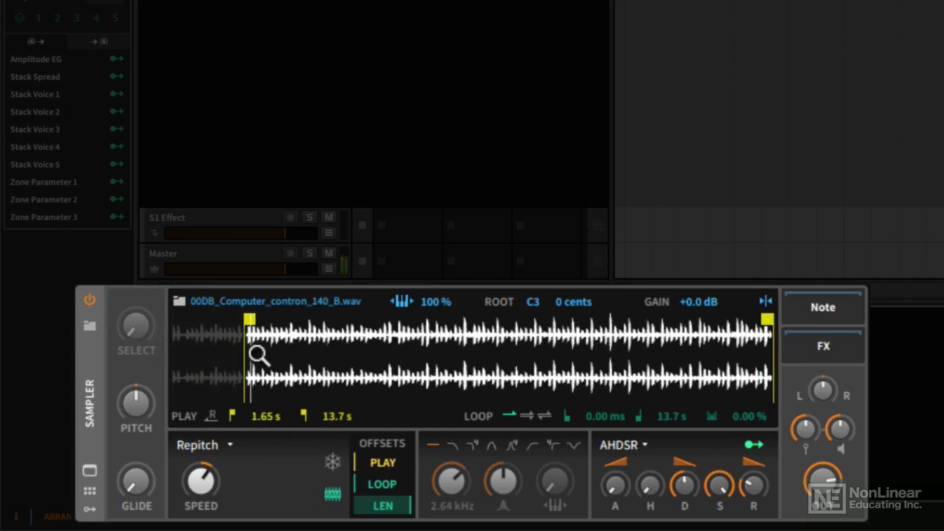
mouse_move(260, 420)
mouse_down()
mouse_move(260, 323)
mouse_move(260, 445)
mouse_move(264, 415)
mouse_up()
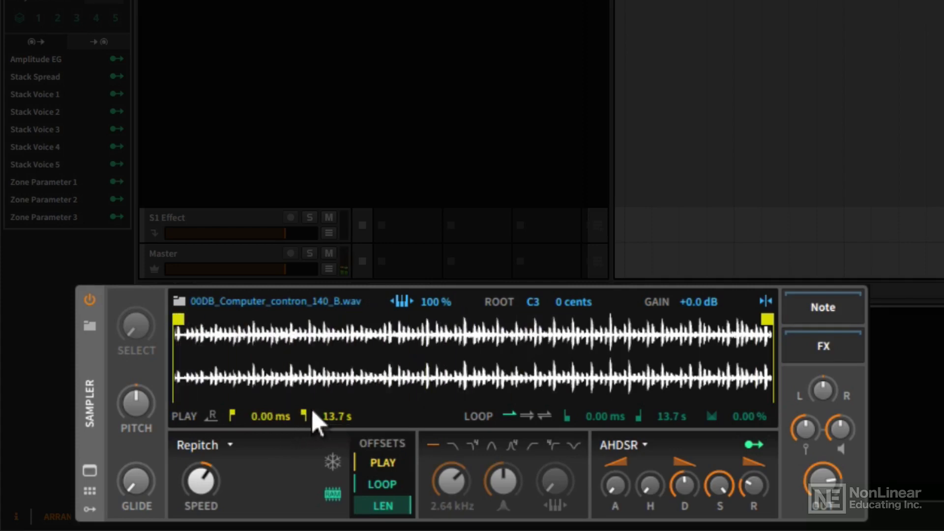
drag(328, 412, 329, 439)
mouse_move(638, 316)
mouse_down()
mouse_move(181, 331)
mouse_move(770, 320)
mouse_up()
Enable looping, shorten the loop to 0.00–170 ms, and make it ping-pong (alternating)
click(526, 416)
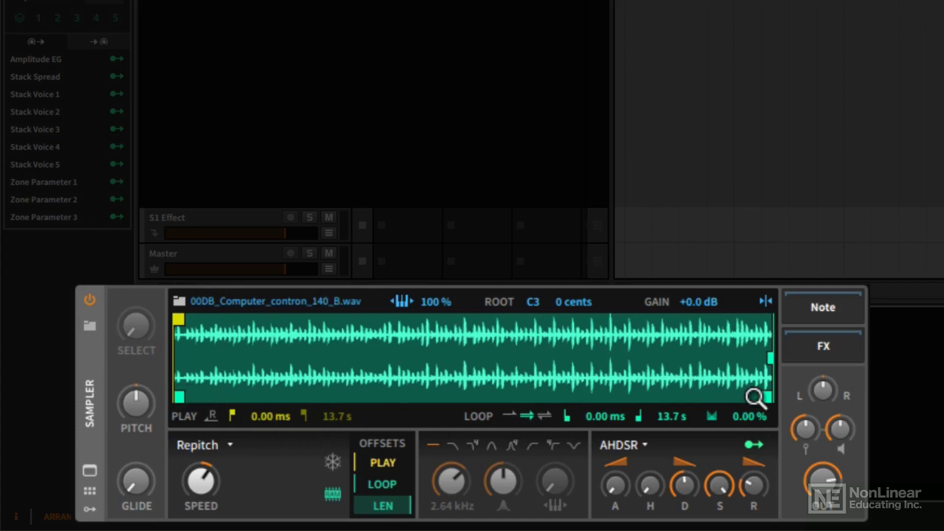
drag(762, 394, 268, 396)
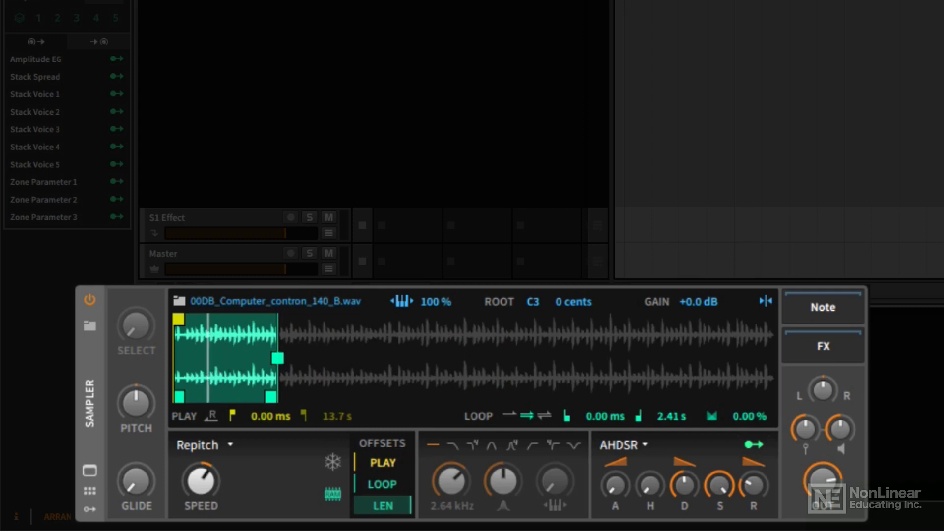
double_click(212, 347)
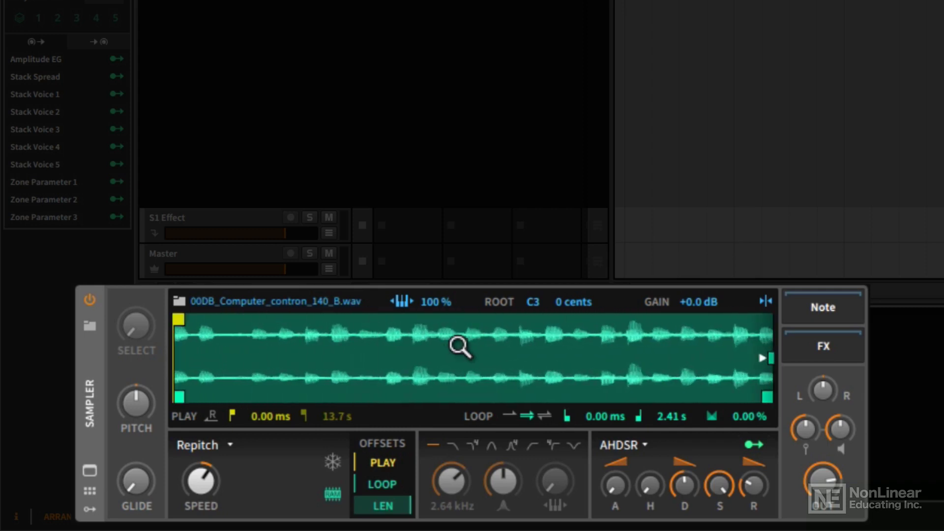
drag(764, 393, 219, 395)
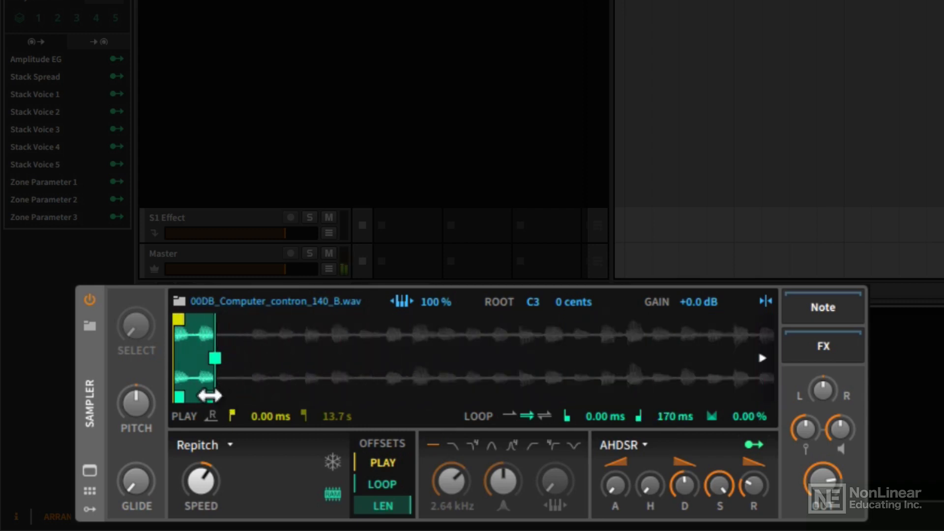
drag(209, 392, 216, 395)
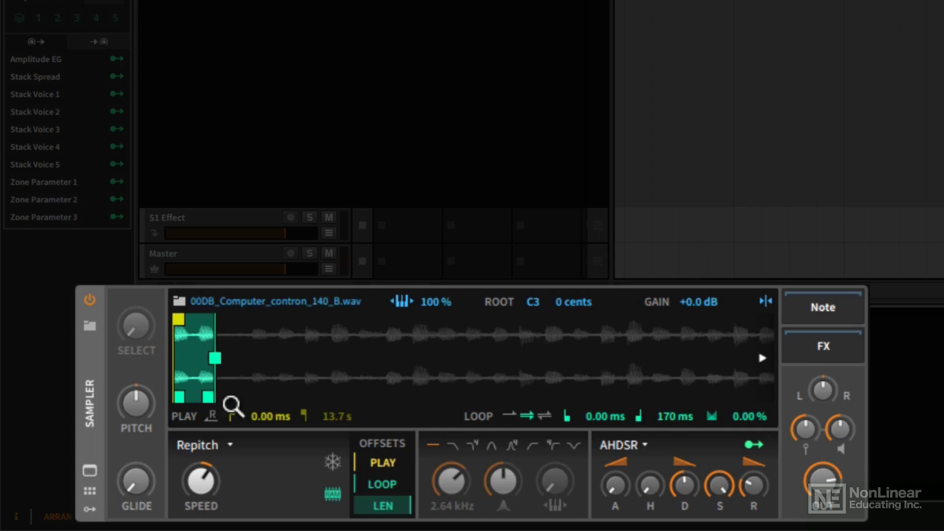
click(545, 417)
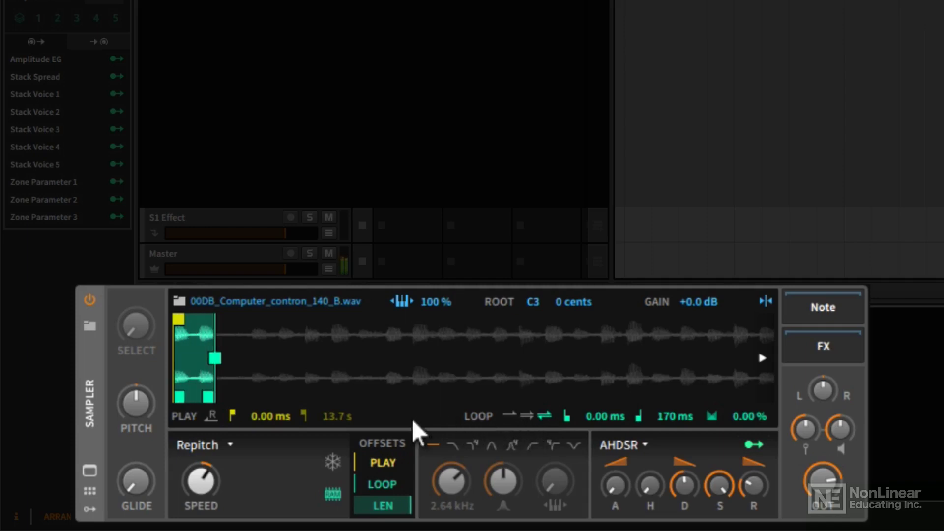
Move both the play start and loop start to 14.7 ms
drag(194, 367, 298, 331)
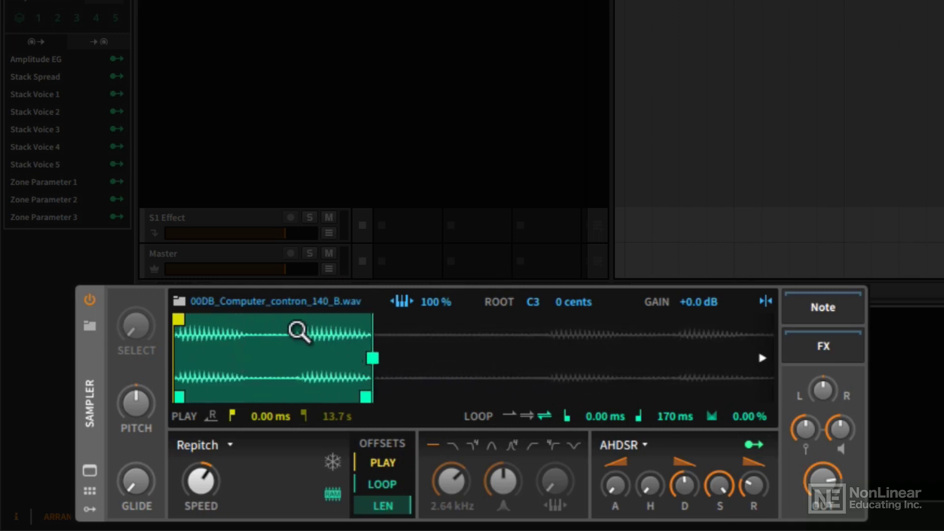
drag(178, 320, 194, 328)
drag(175, 403, 189, 402)
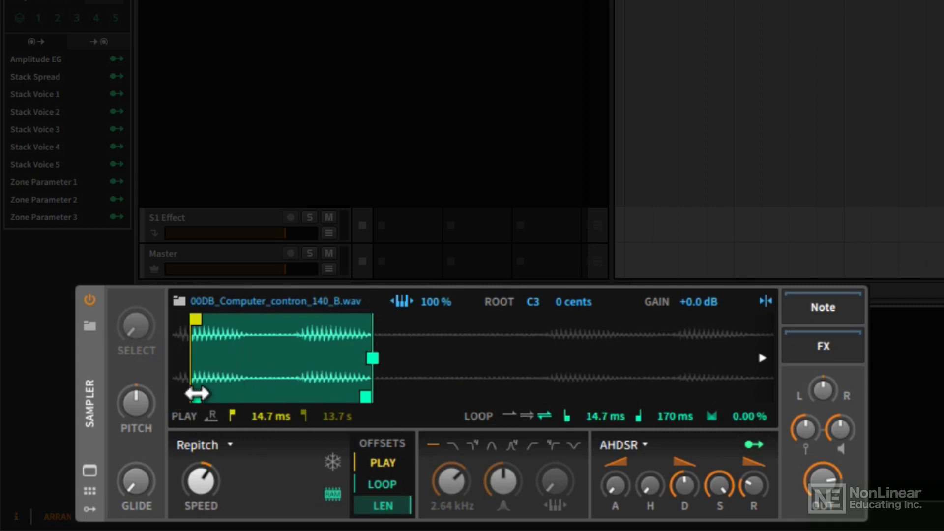
mouse_move(187, 397)
mouse_down()
mouse_move(168, 394)
mouse_move(190, 397)
mouse_up()
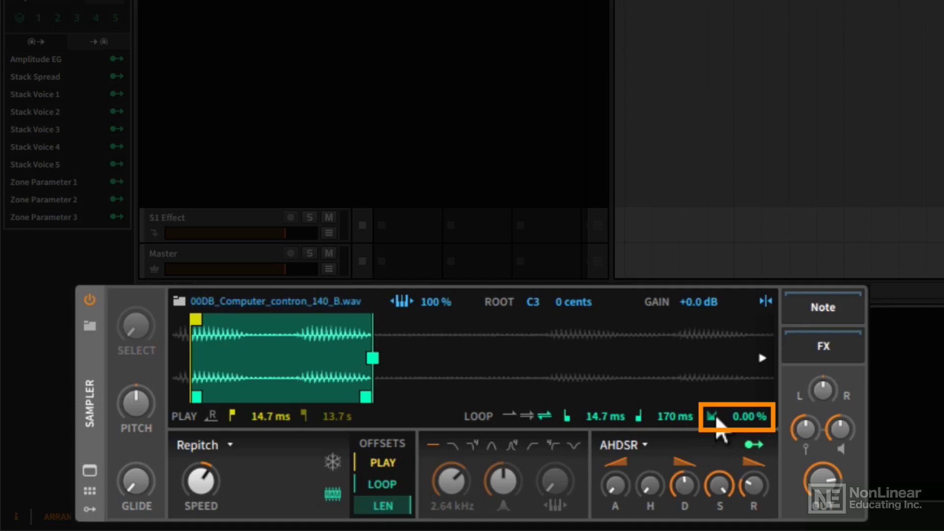
Raise the loop crossfade to 100 %
drag(760, 430, 760, 378)
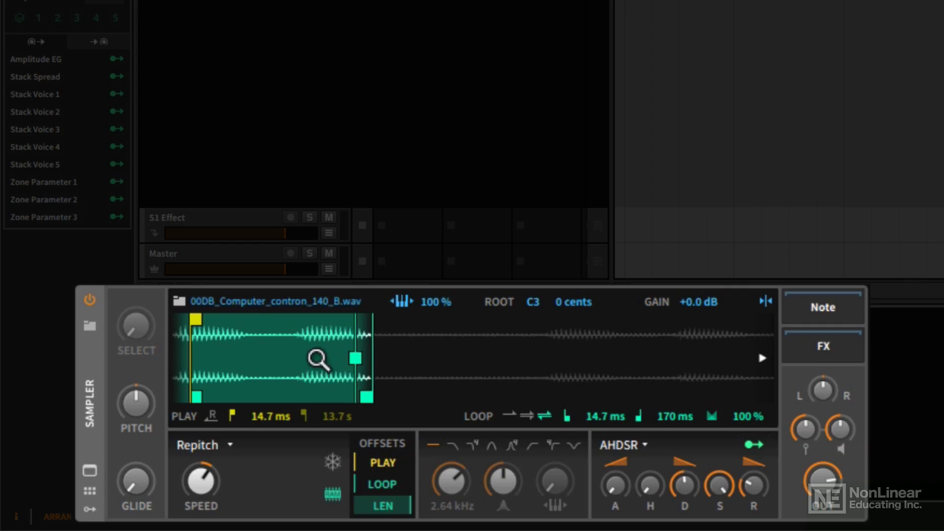
mouse_move(349, 356)
mouse_down()
mouse_move(383, 355)
mouse_move(346, 356)
mouse_up()
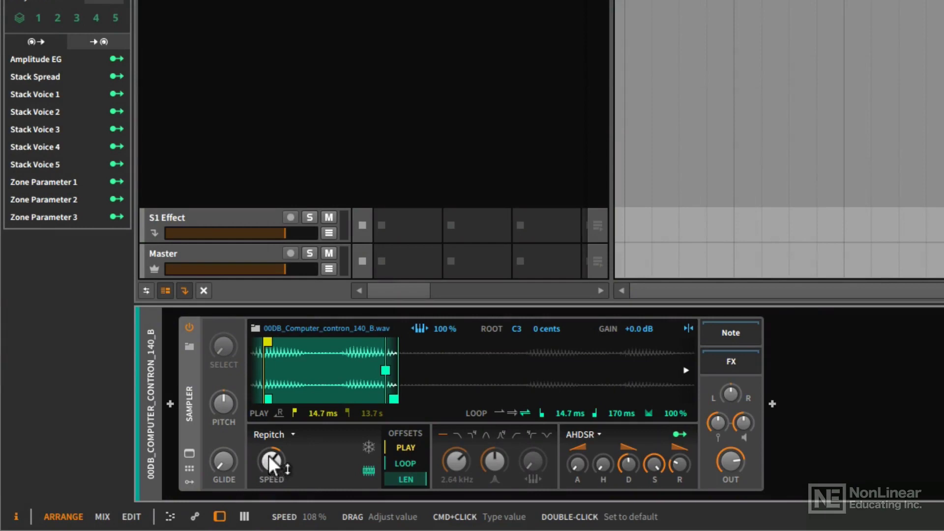
click(281, 435)
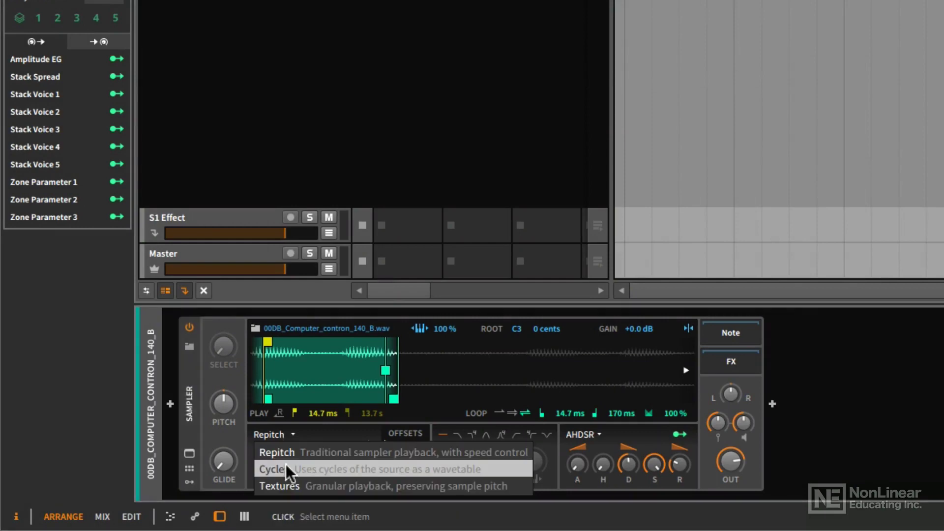